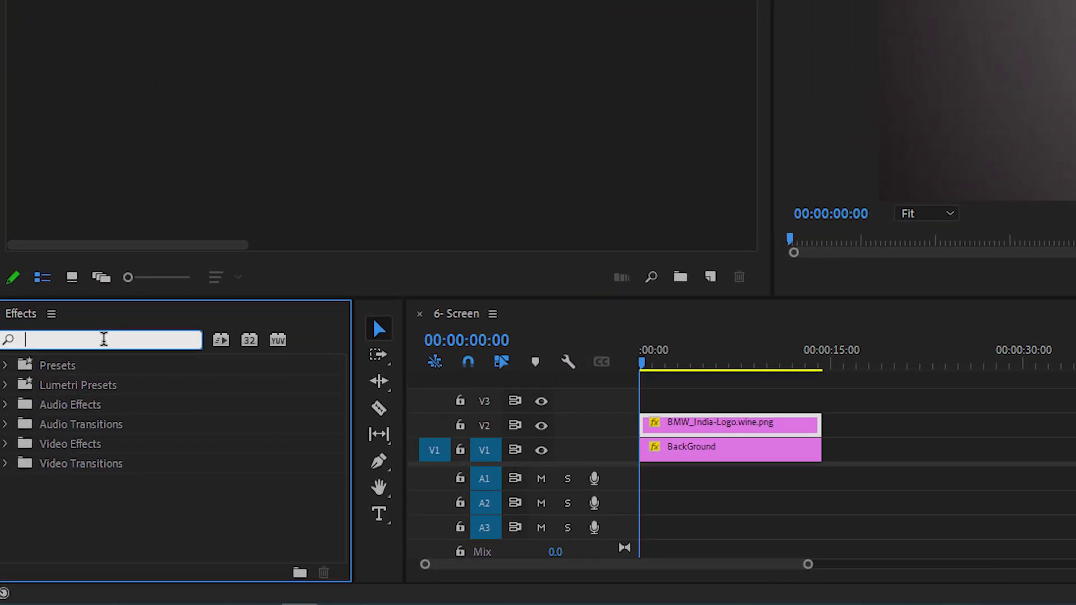
{"action": "type", "text": "light"}
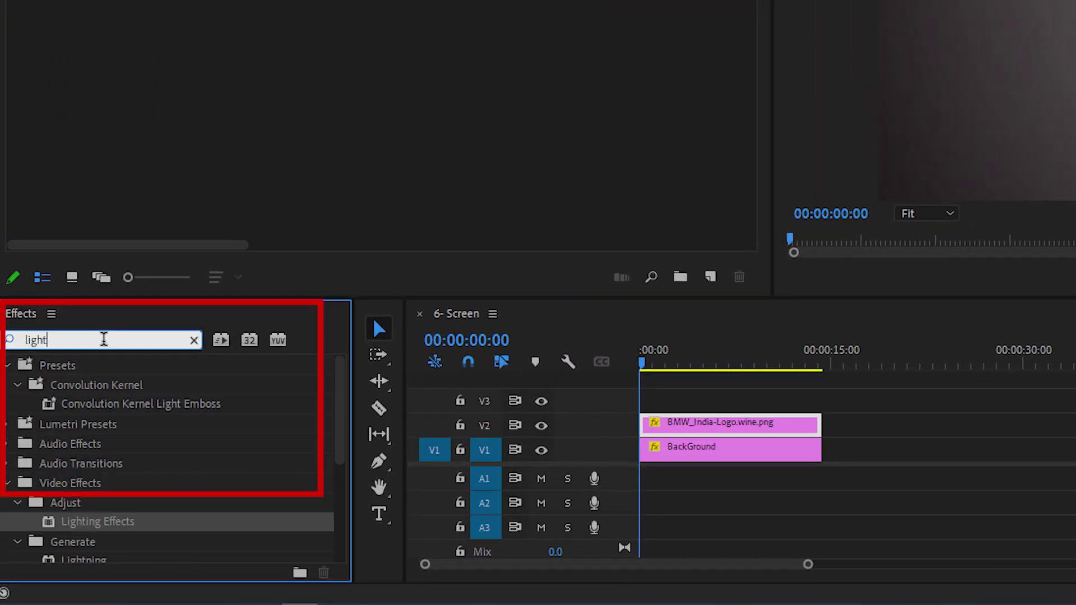
{"action": "type", "text": "i"}
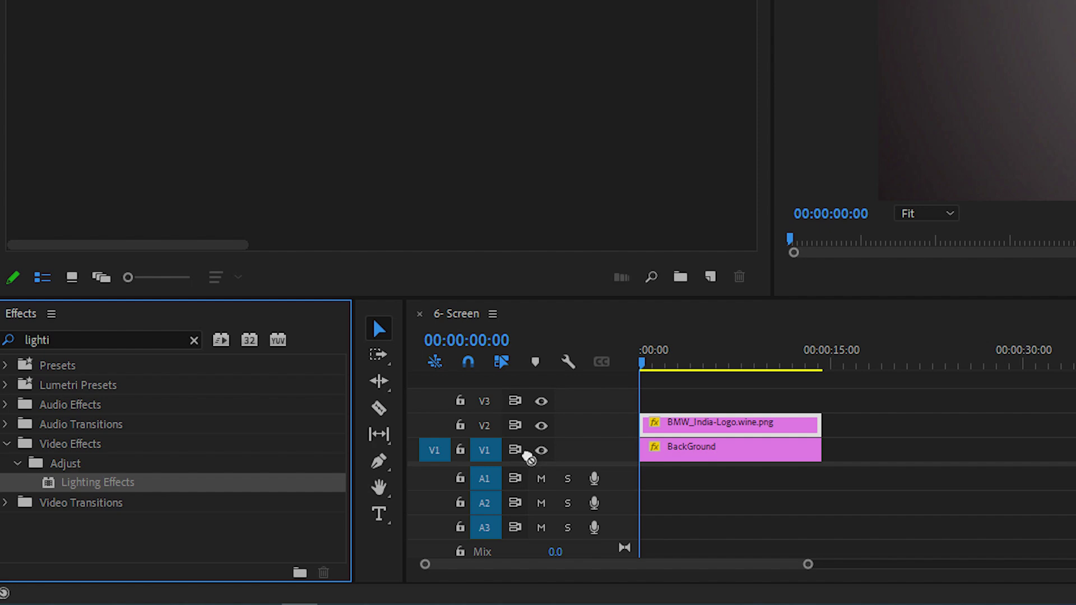
Step: Drag the Lighting Effects effect from the Effects panel onto the BMW logo clip on V2
{"action": "left_click_drag", "start_coordinate": [529, 458], "coordinate": [651, 423]}
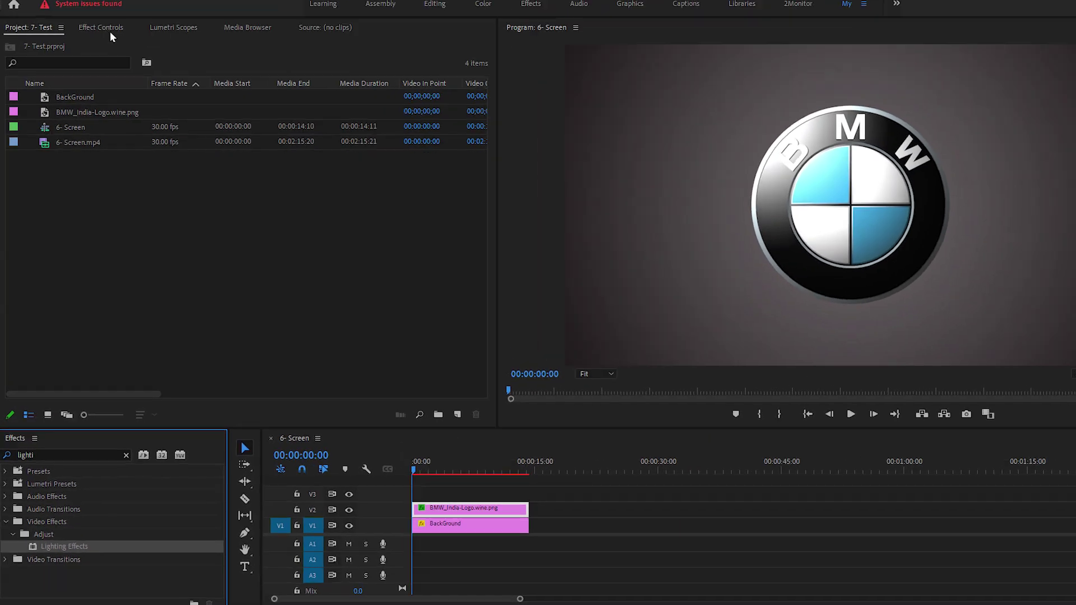
Step: Set the Lighting Effects ambience intensity to 100 in Effect Controls
{"action": "left_click", "coordinate": [110, 31]}
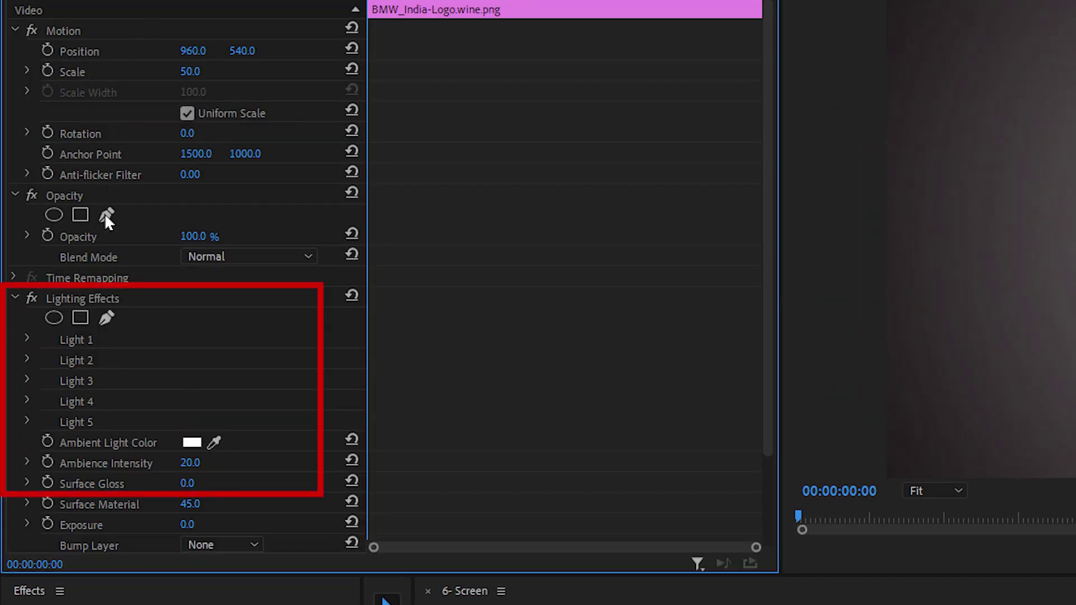
{"action": "left_click", "coordinate": [189, 462]}
{"action": "type", "text": "1"}
{"action": "key", "text": "Return"}
Step: Add a rectangle mask to Lighting Effects and reshape it into a thin diagonal strip left of the logo
{"action": "left_click", "coordinate": [80, 317]}
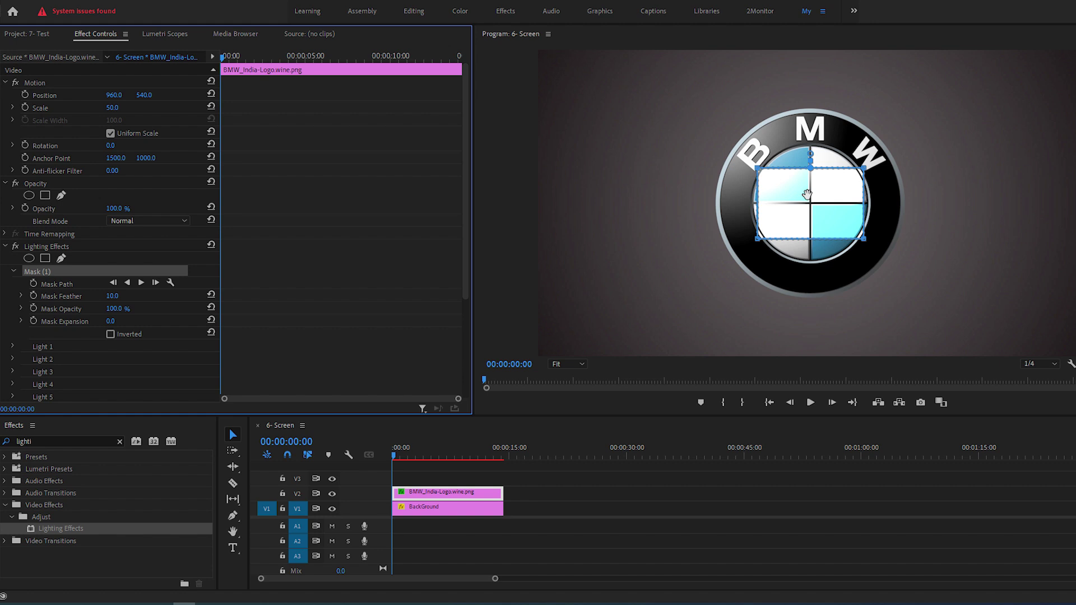
{"action": "left_click", "coordinate": [688, 110]}
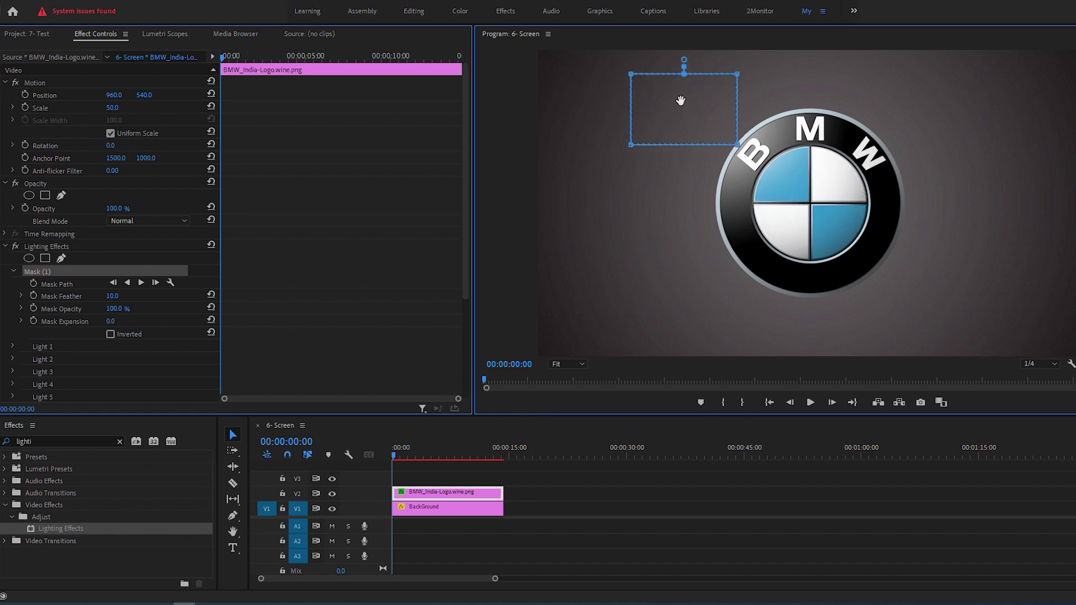
{"action": "mouse_move", "coordinate": [737, 74]}
{"action": "left_mouse_down"}
{"action": "mouse_move", "coordinate": [738, 55]}
{"action": "mouse_move", "coordinate": [756, 71]}
{"action": "left_mouse_up"}
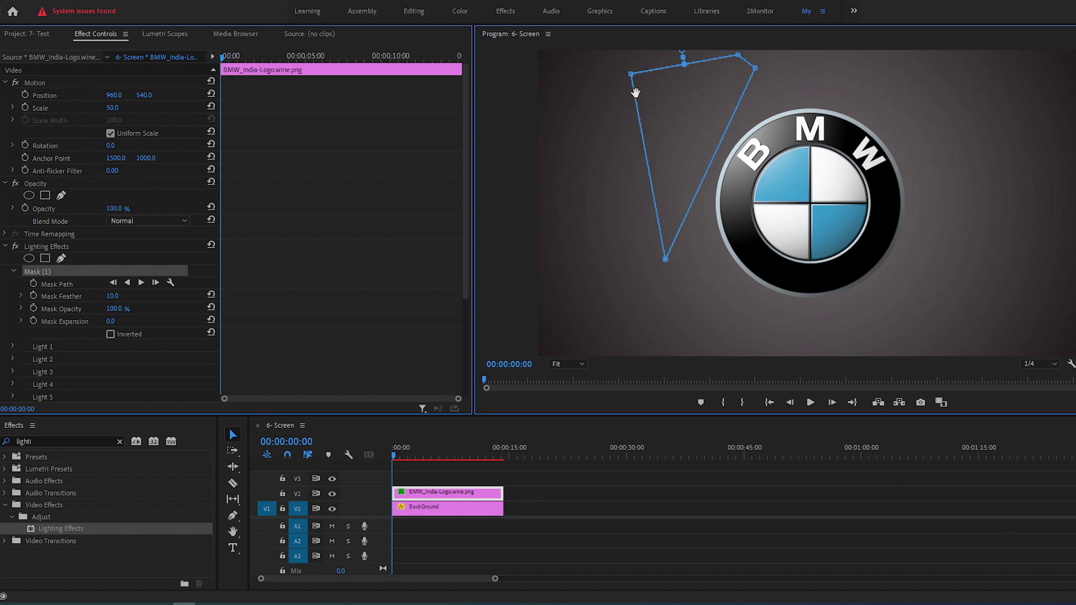
{"action": "left_click", "coordinate": [255, 309]}
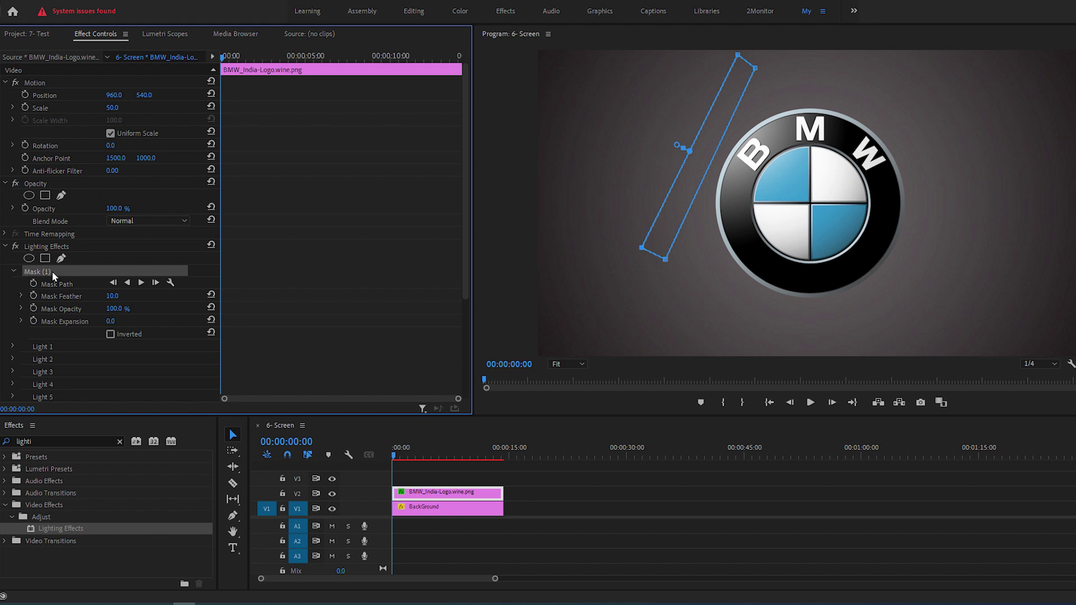
Step: Start Mask Path keyframing at the start and move the playhead to about 2 seconds
{"action": "left_click", "coordinate": [34, 284]}
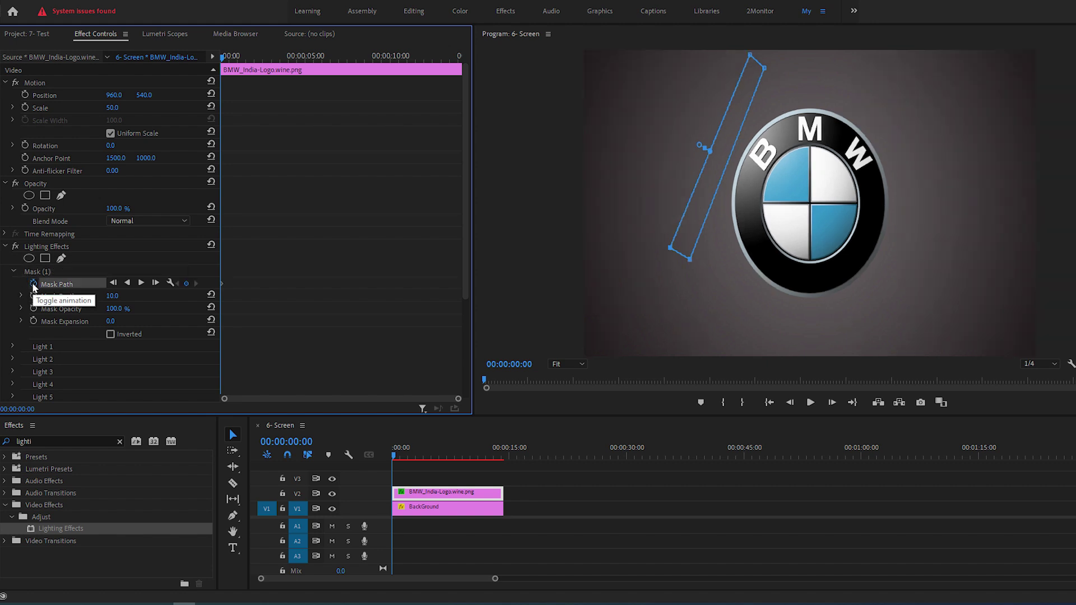
{"action": "left_click", "coordinate": [141, 154]}
{"action": "mouse_move", "coordinate": [220, 58]}
{"action": "left_mouse_down"}
{"action": "mouse_move", "coordinate": [257, 59]}
{"action": "mouse_move", "coordinate": [262, 70]}
{"action": "left_mouse_up"}
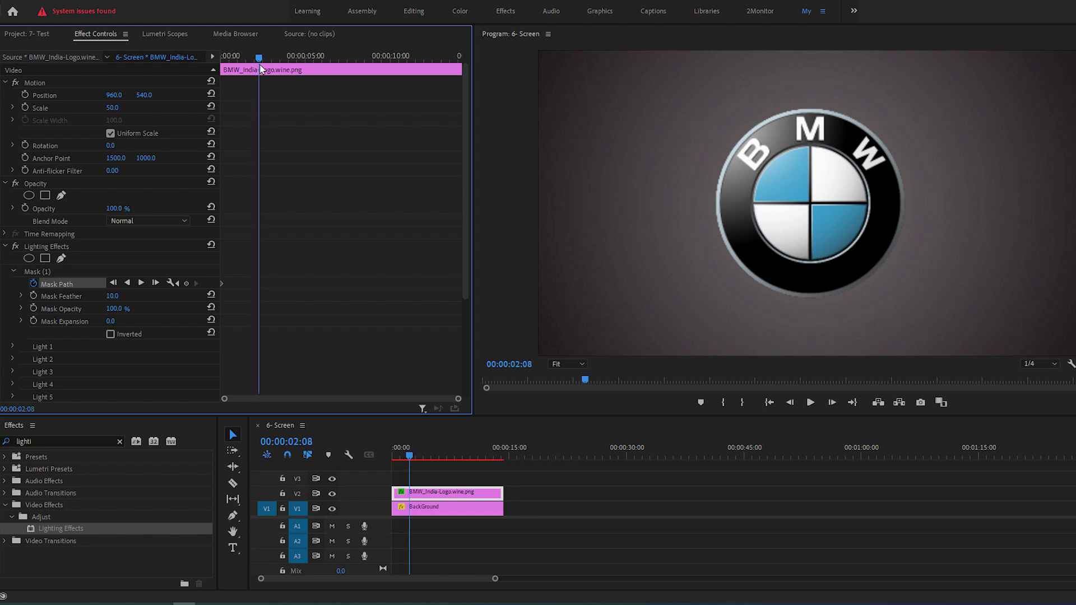
Step: Move the mask strip to the right of the logo, then return to the sequence start
{"action": "left_click", "coordinate": [37, 272]}
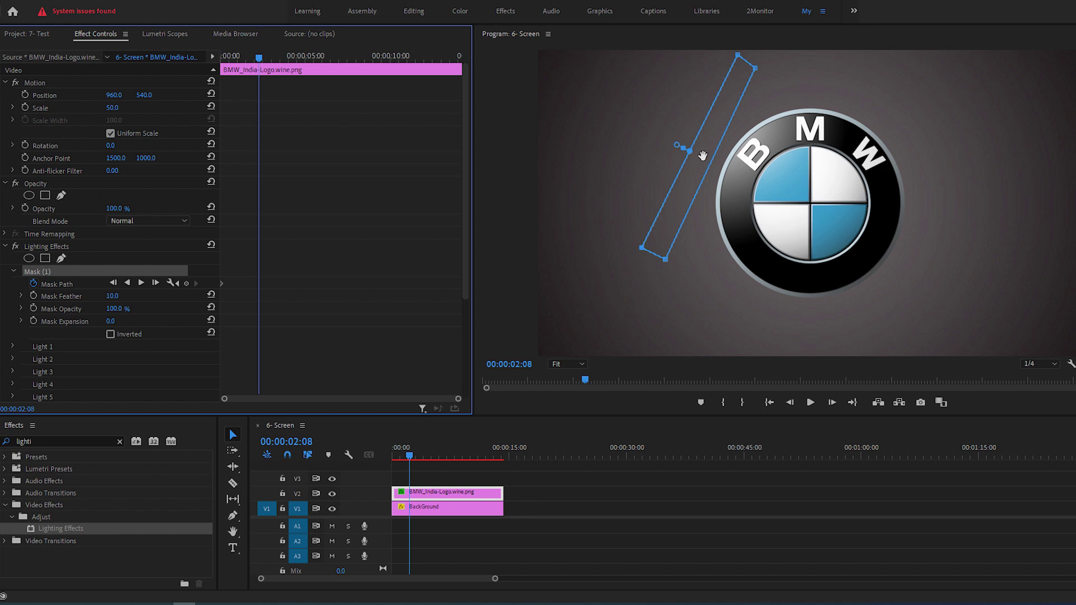
{"action": "left_click", "coordinate": [703, 156]}
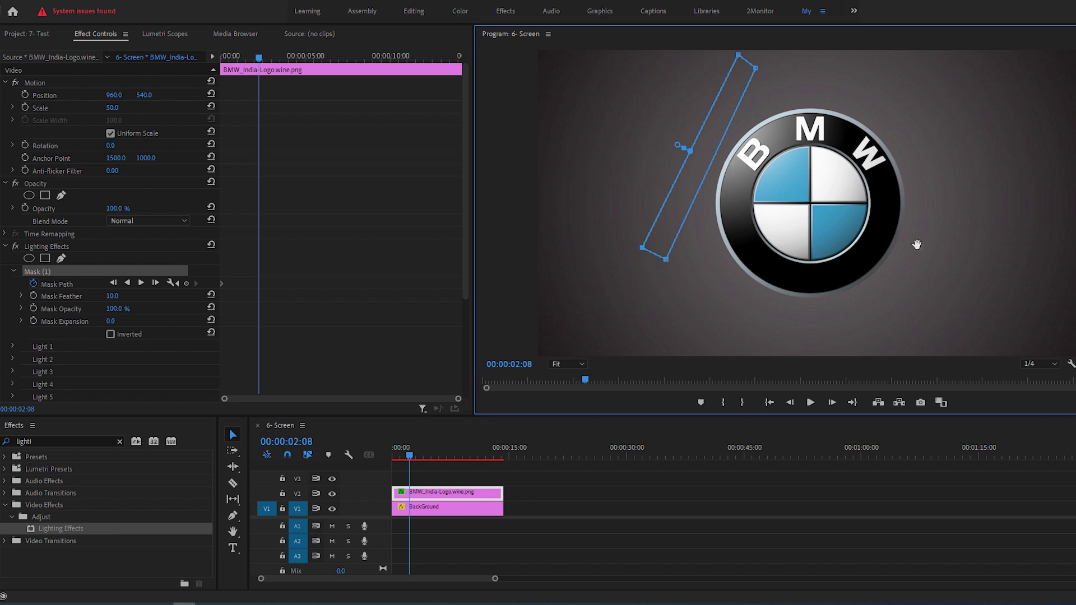
{"action": "left_click_drag", "start_coordinate": [703, 155], "coordinate": [939, 255]}
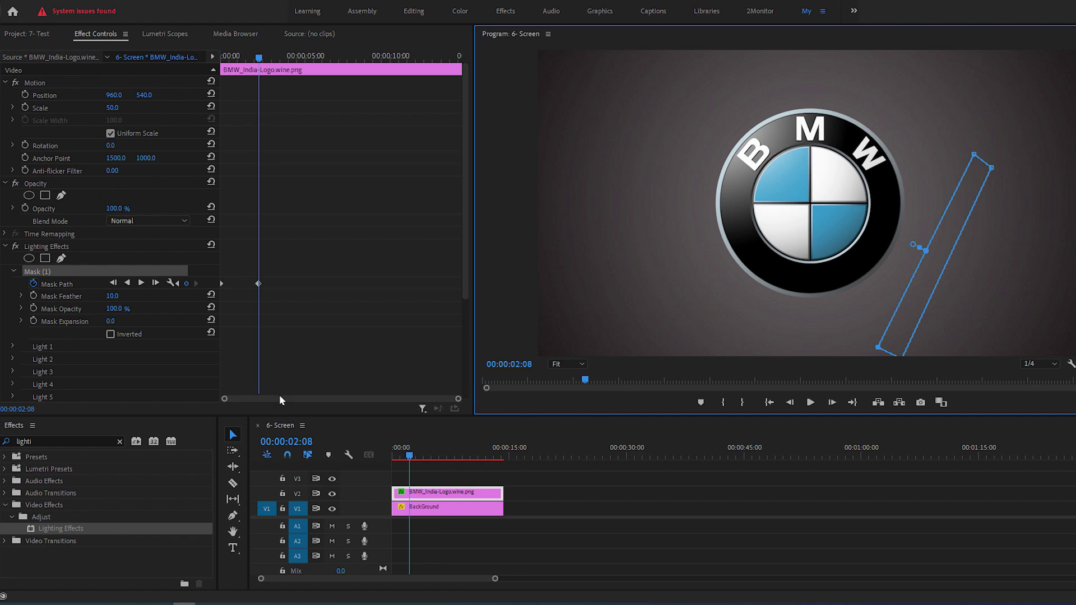
{"action": "left_click", "coordinate": [380, 460]}
{"action": "key", "text": "Home"}
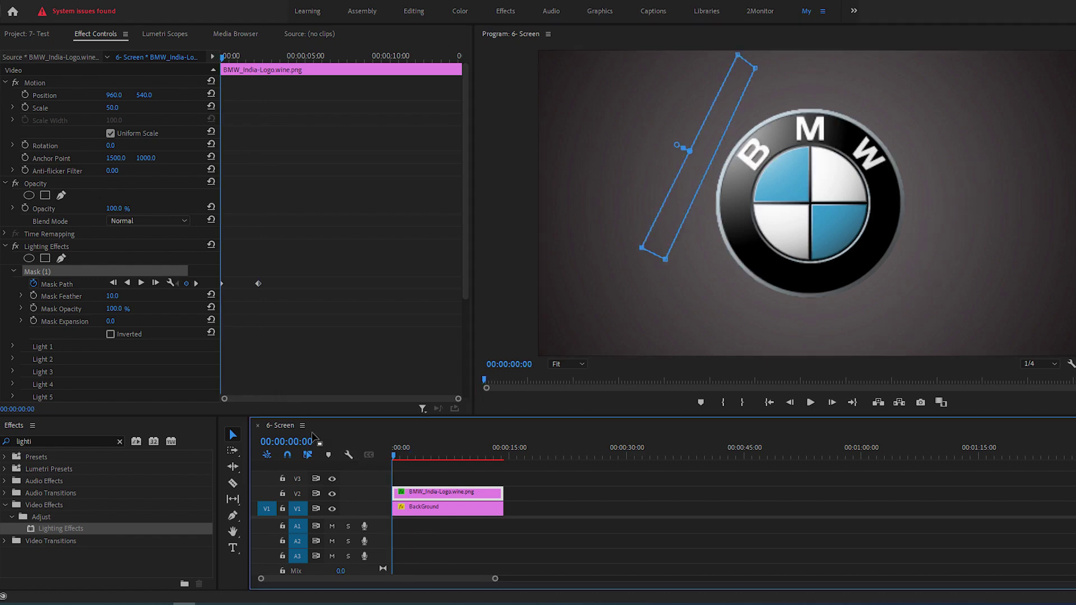
Step: Play the sequence from the start to watch the light streak sweep across the BMW logo
{"action": "key", "text": "space"}
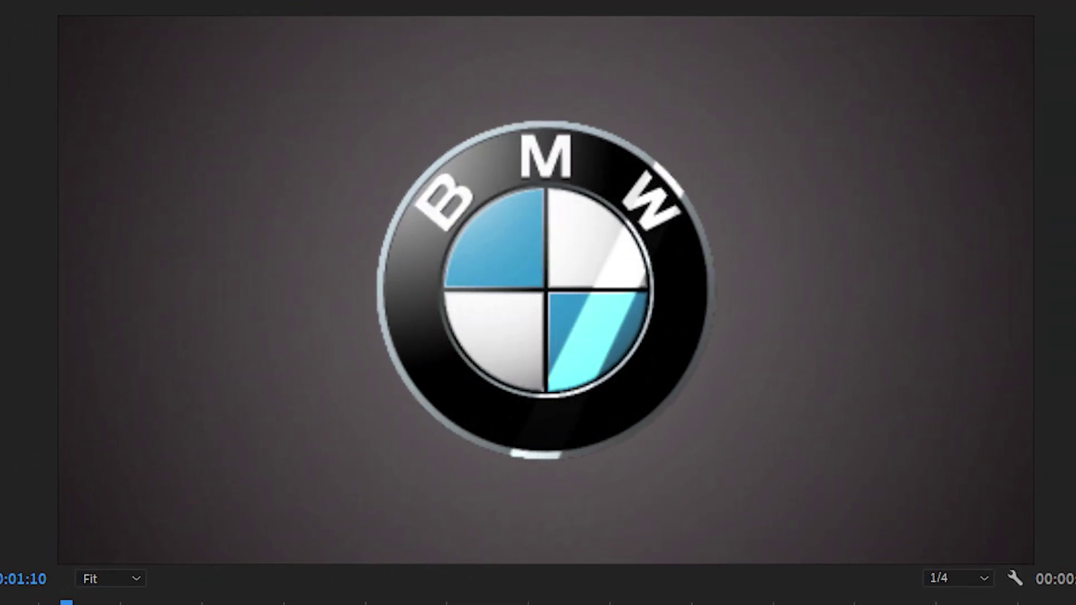